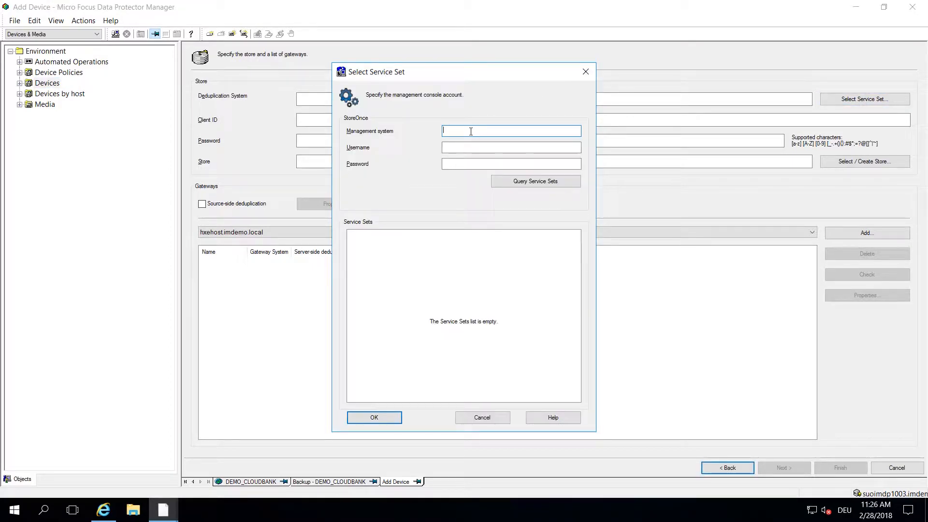
# Step: Log in to suoimsovsa.imdemo.local with the admin credentials and pick Service Set 1 (16.33.254.88)
pyautogui.rightClick(470, 131)
pyautogui.click(498, 176)
pyautogui.click(463, 147)
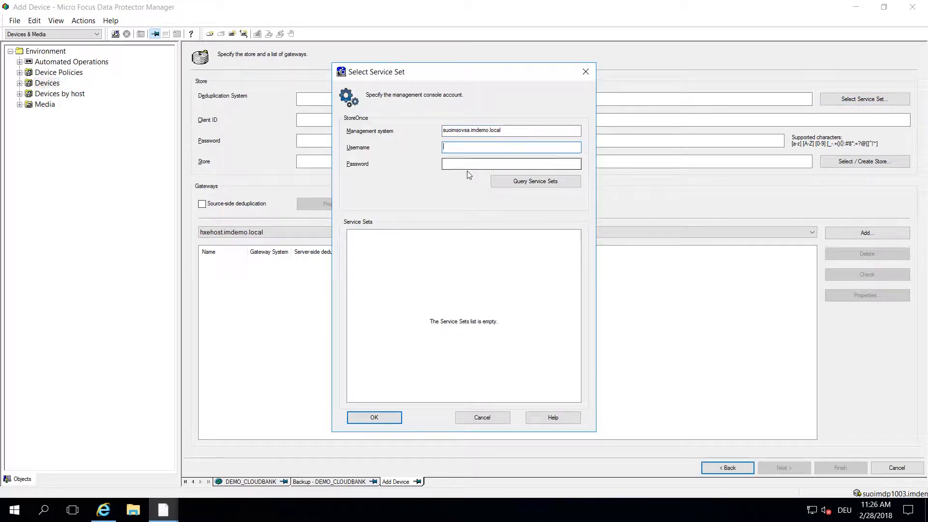
pyautogui.write('Admin')
pyautogui.press('Tab')
pyautogui.write('•••••')
pyautogui.click(536, 183)
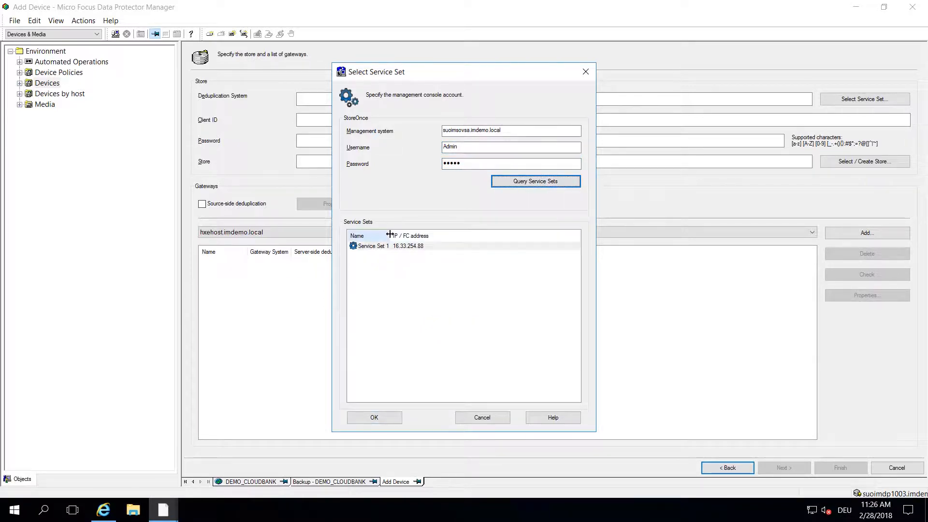
pyautogui.click(408, 246)
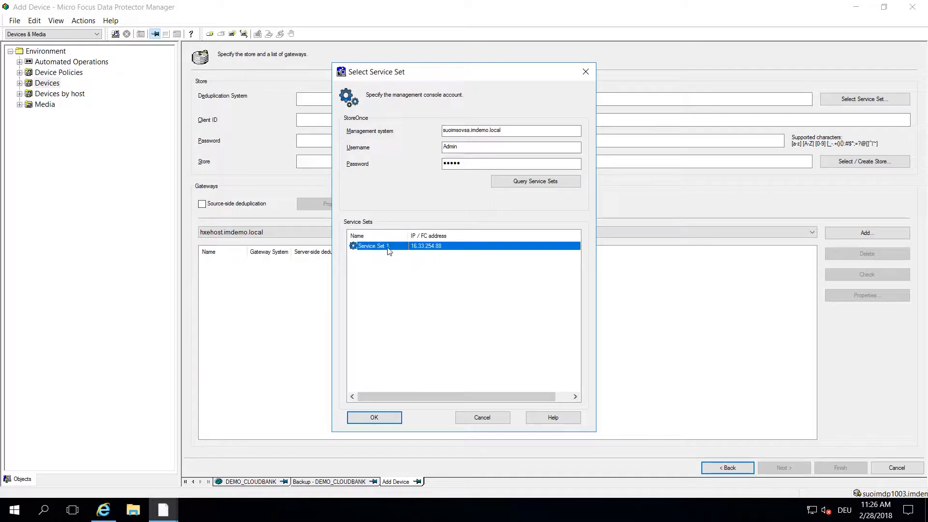
pyautogui.click(377, 417)
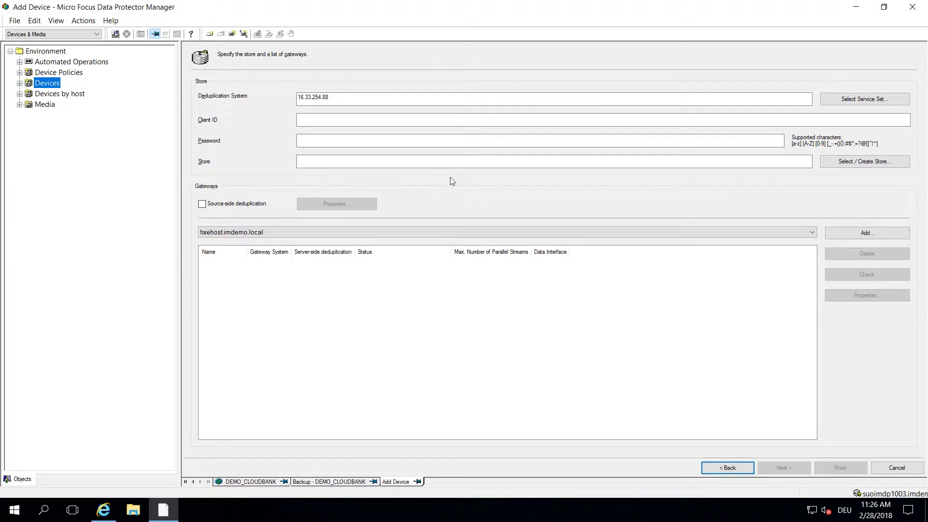
# Step: Add gateway DEMO_gw1 on suoimdp1003.imdemo.local, keeping default settings and advanced block size options
pyautogui.click(384, 234)
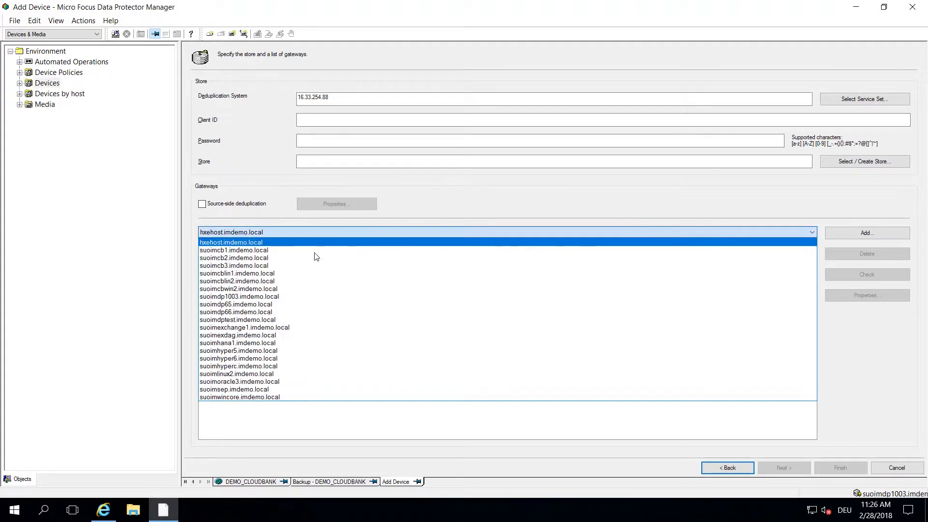
pyautogui.click(238, 296)
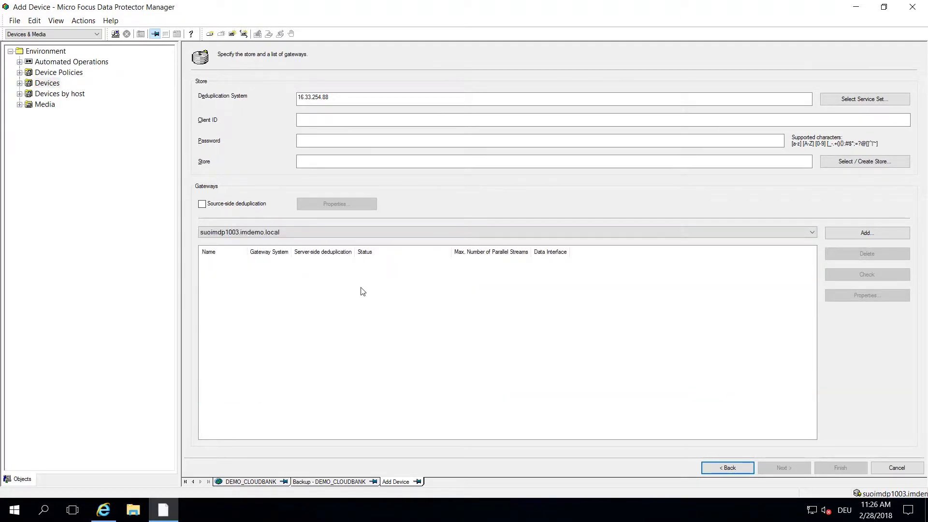
pyautogui.click(865, 234)
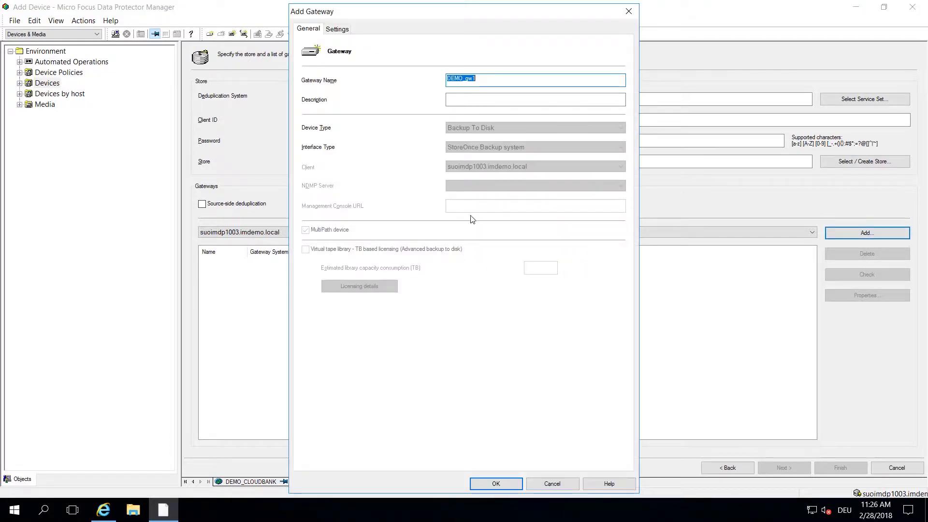
pyautogui.click(337, 29)
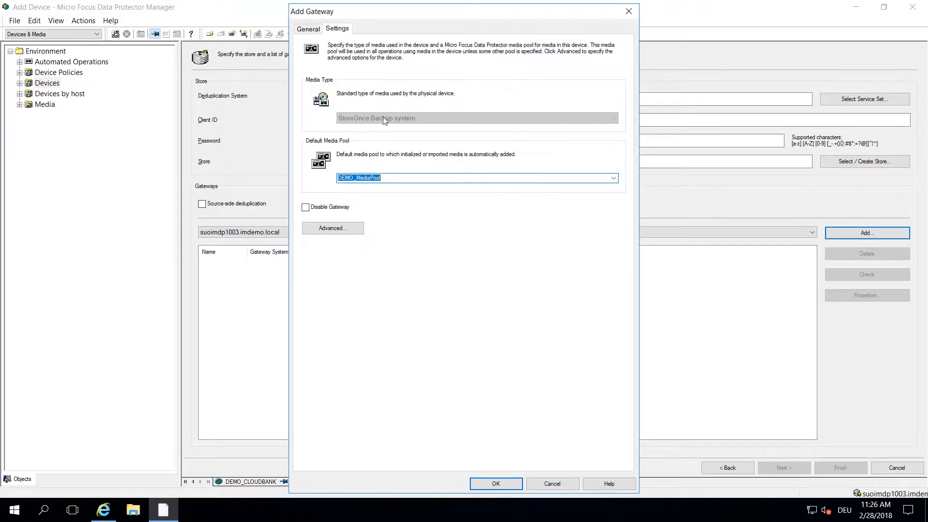
pyautogui.click(333, 231)
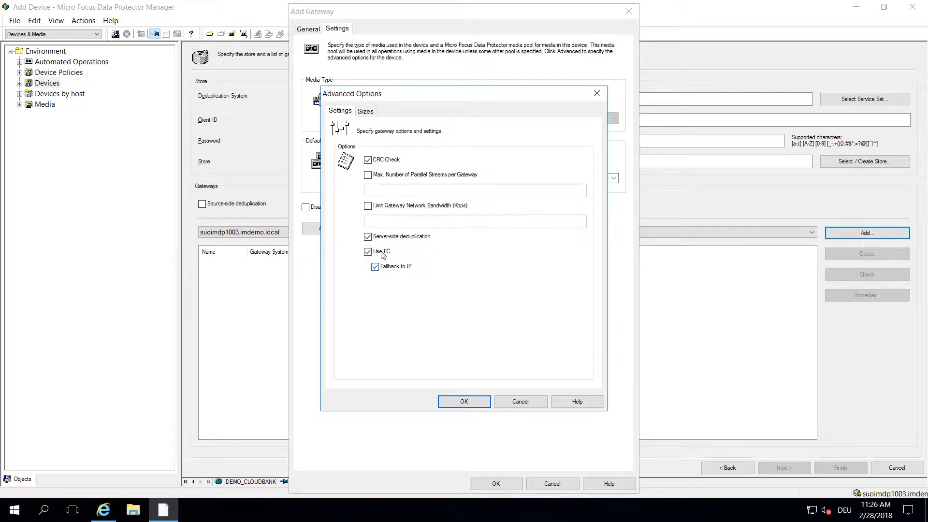
pyautogui.click(366, 112)
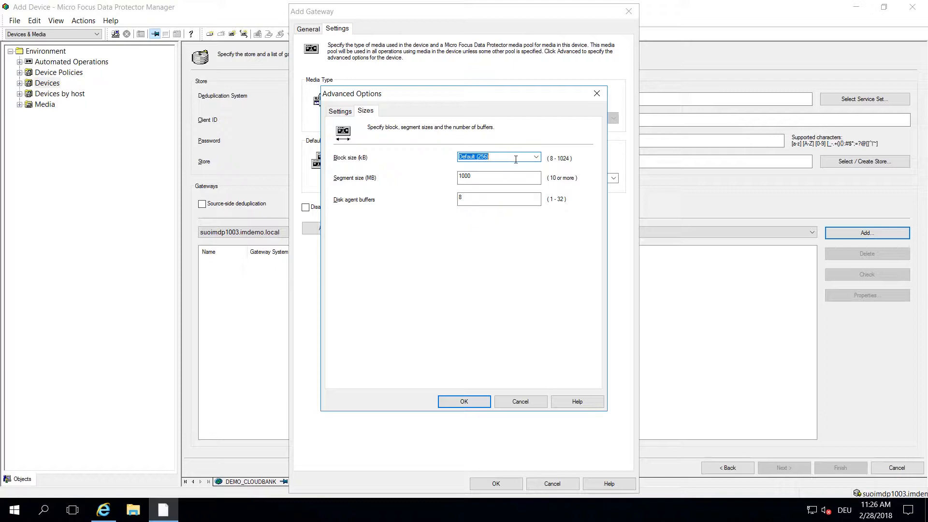
pyautogui.click(495, 156)
pyautogui.click(521, 403)
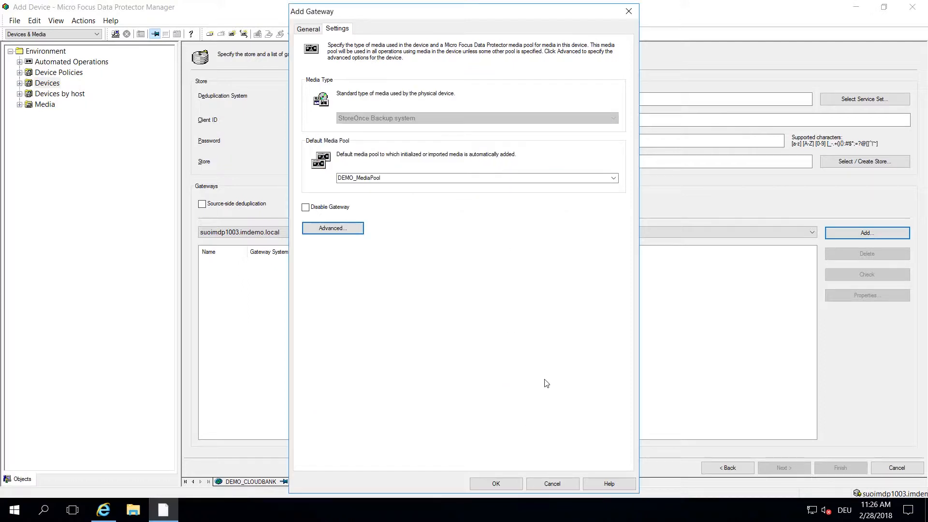
pyautogui.click(503, 483)
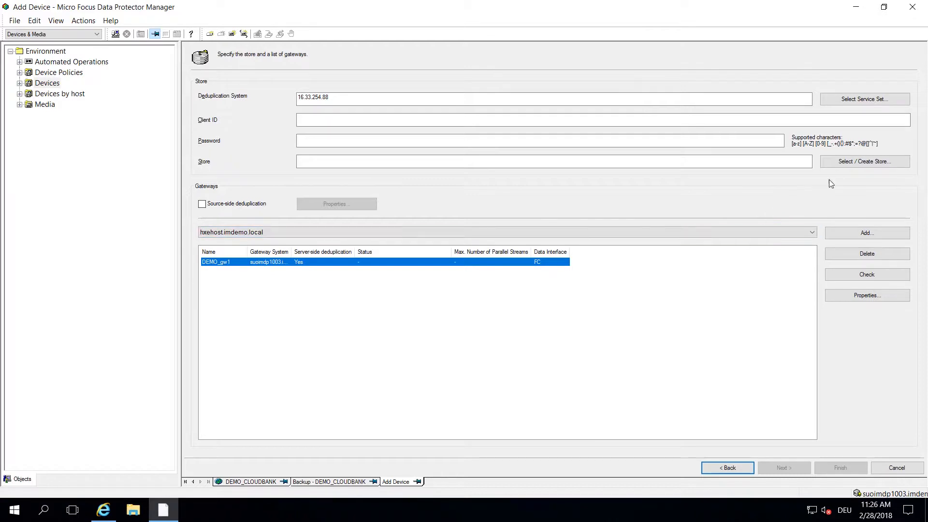
# Step: Try the new encrypted store option, then pick the existing unencrypted DPDEMO store instead
pyautogui.click(854, 164)
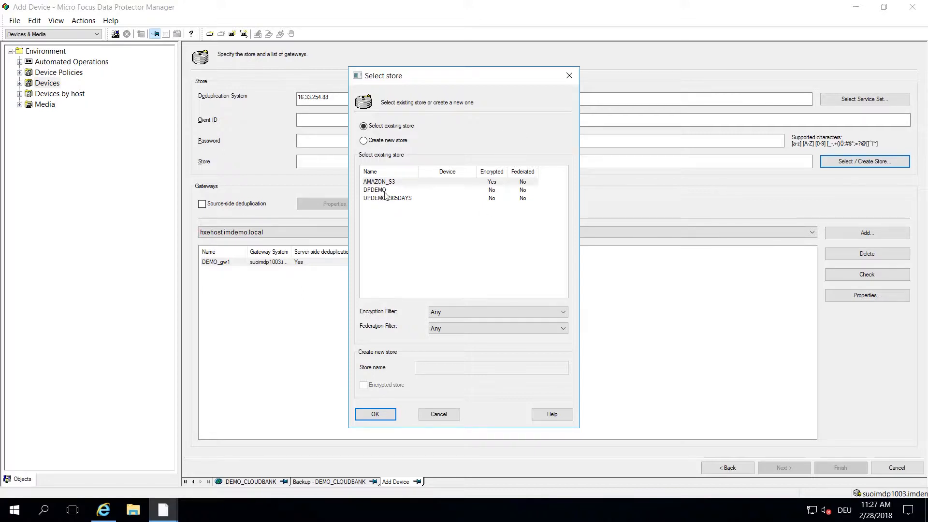
pyautogui.click(364, 140)
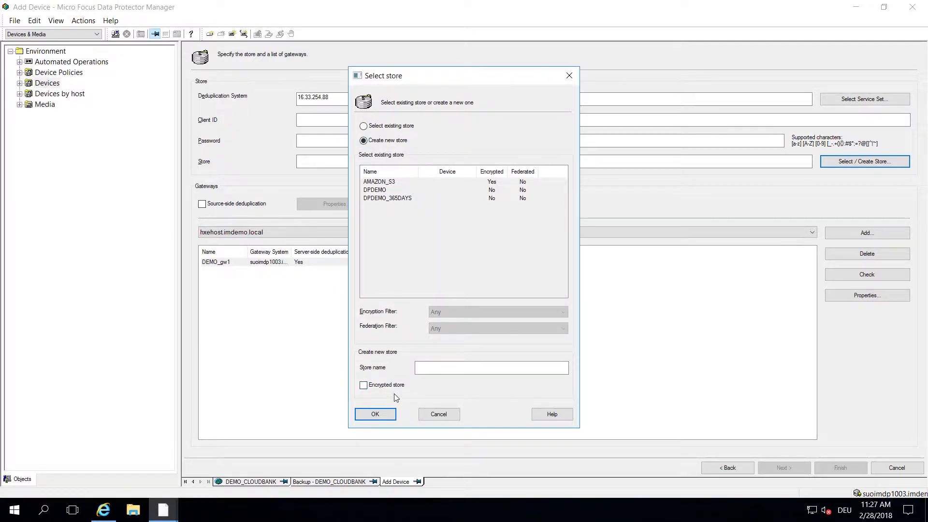
pyautogui.click(364, 387)
pyautogui.click(363, 386)
pyautogui.click(364, 126)
pyautogui.click(377, 190)
pyautogui.click(375, 414)
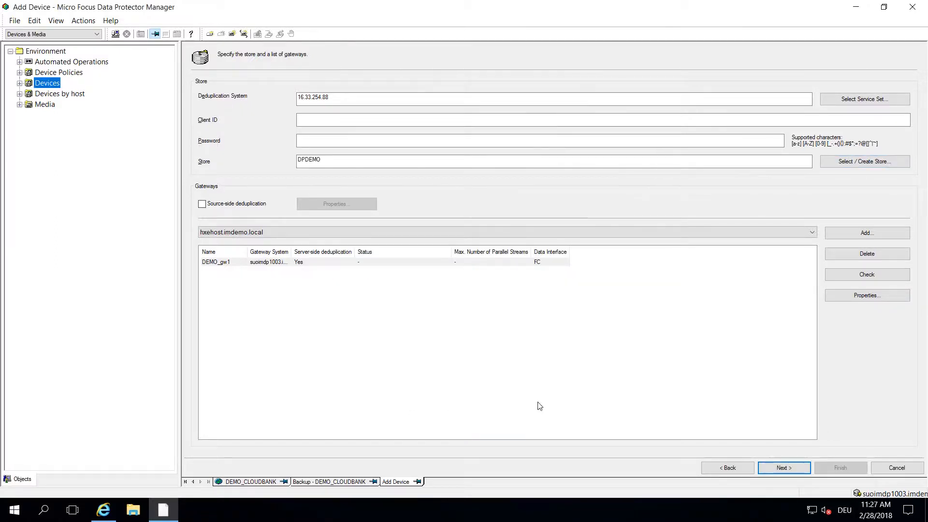
# Step: Cancel the Add Device wizard and go to the StoreOnce web console in Internet Explorer
pyautogui.click(784, 468)
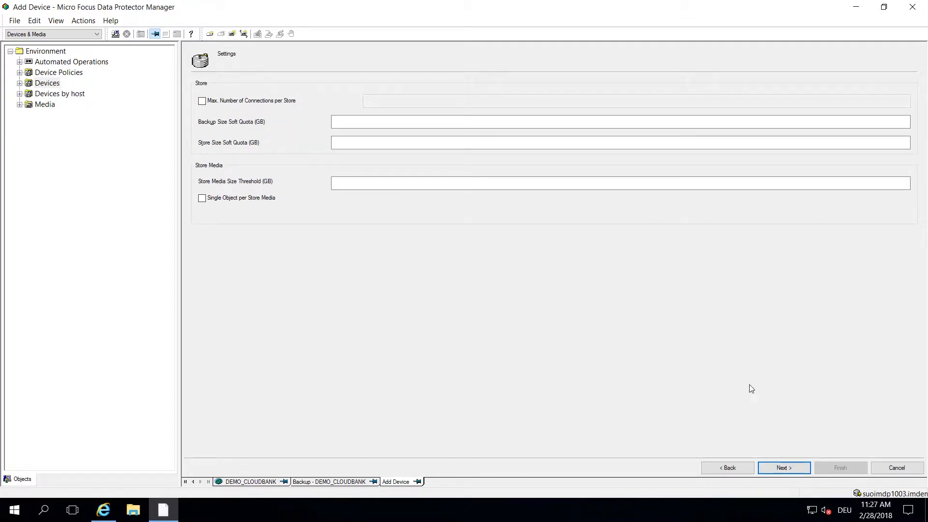
pyautogui.click(905, 468)
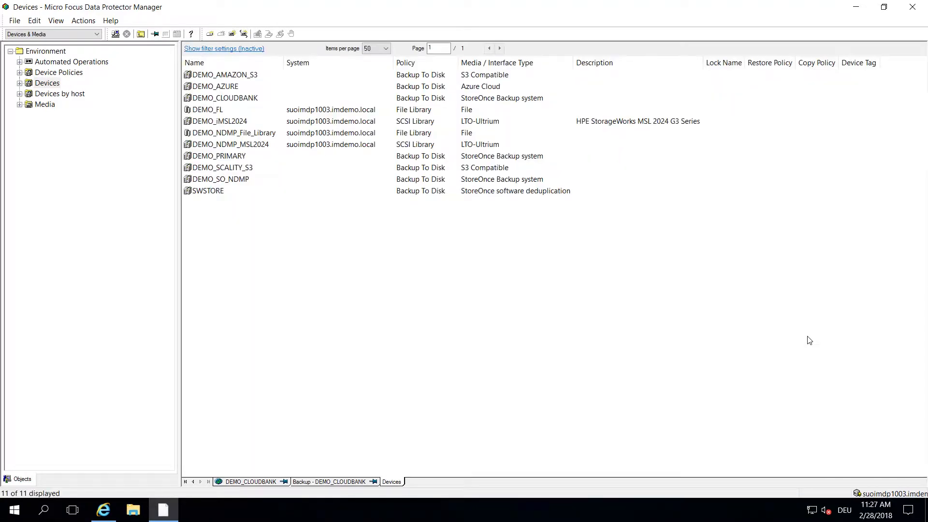
pyautogui.hotkey('alt', 'Tab')
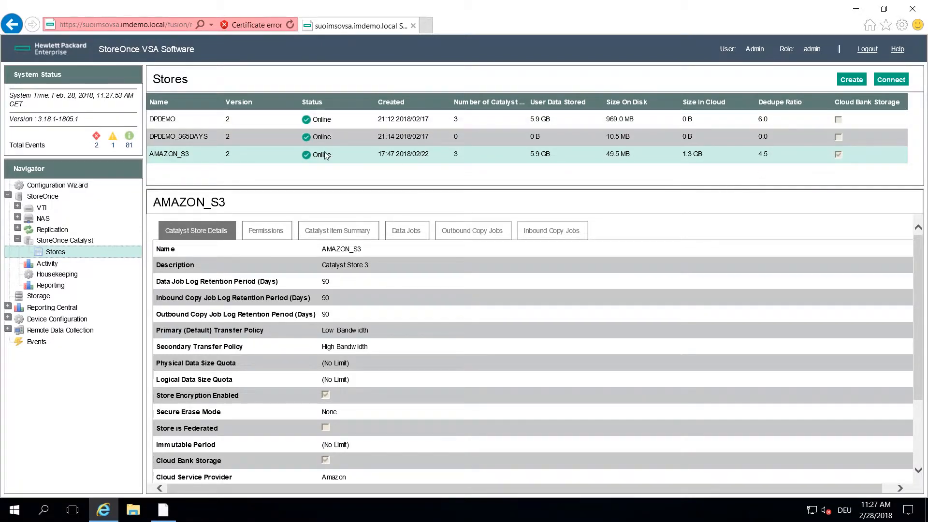
# Step: Fill in a new store named DEMO with Cloud Bank Storage and Amazon provider, then return to Data Protector
pyautogui.click(854, 81)
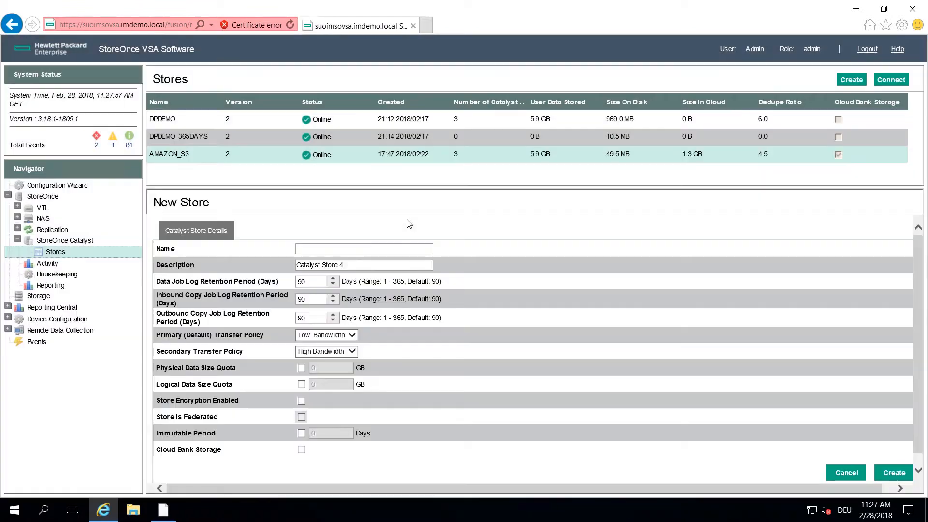
pyautogui.write('DEMO')
pyautogui.click(301, 450)
pyautogui.scroll(-1, 923, 387)
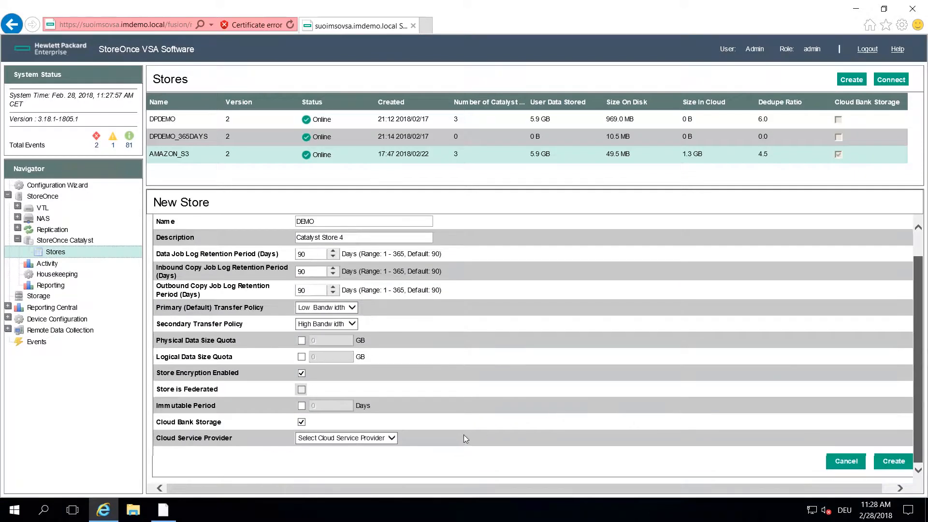
pyautogui.click(392, 439)
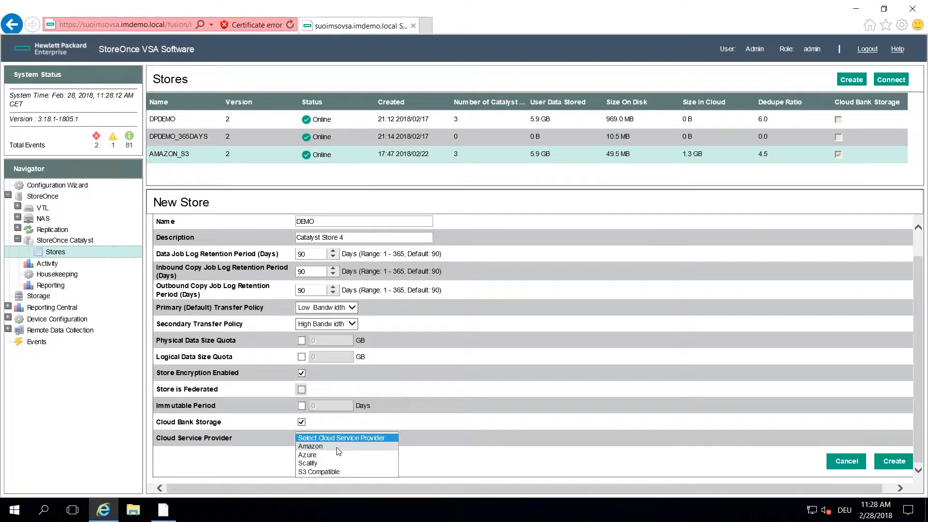
pyautogui.click(324, 447)
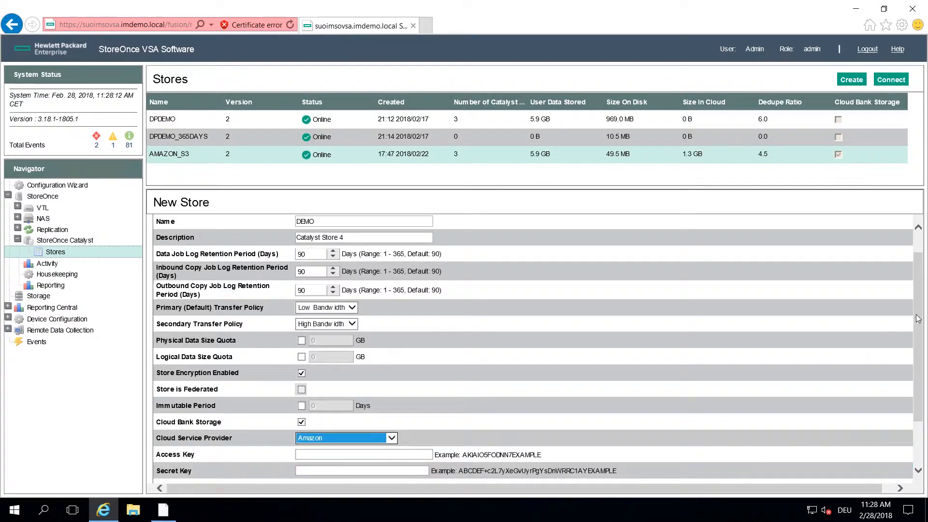
pyautogui.scroll(-2, 730, 396)
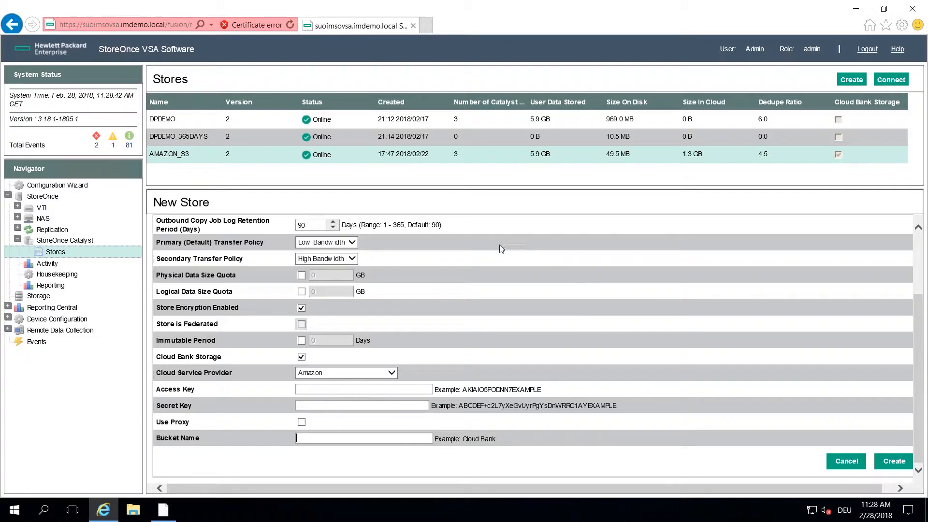
pyautogui.hotkey('alt', 'Tab')
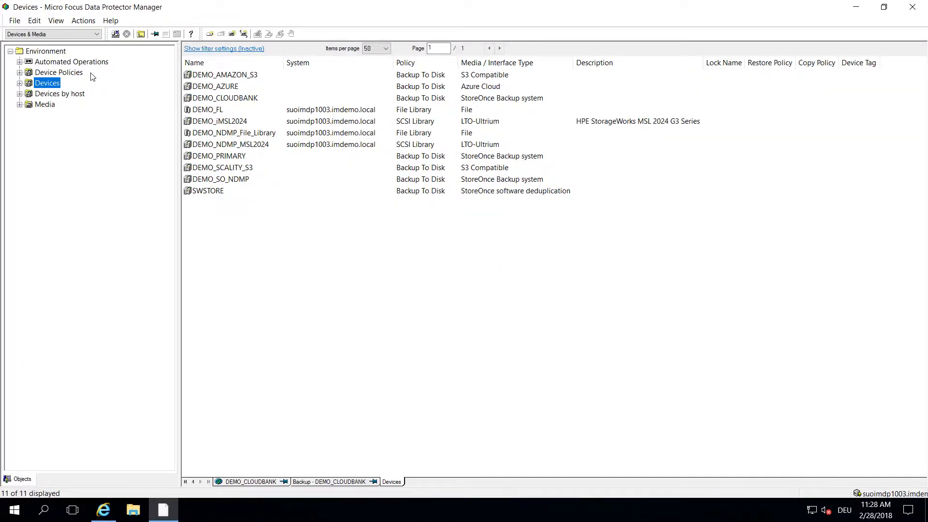
pyautogui.click(96, 34)
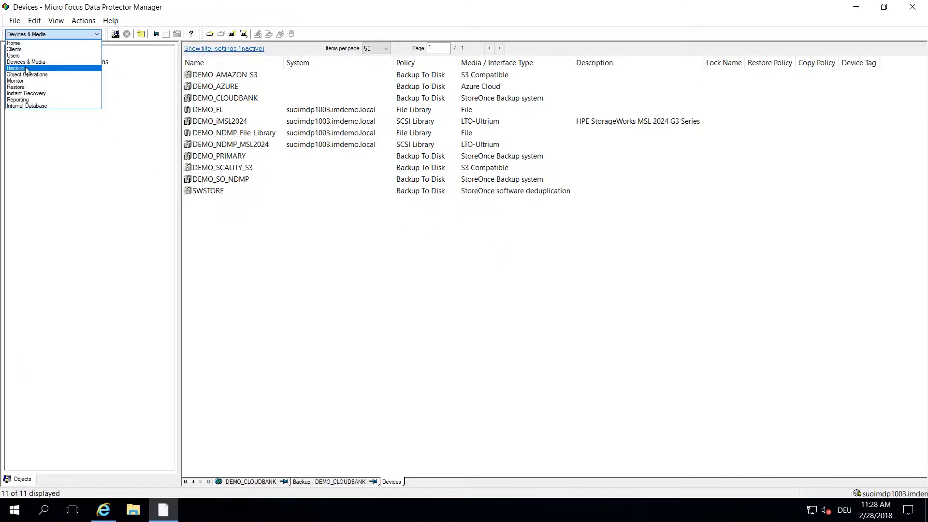
# Step: Show DEMO_CLOUDBANK's Source tab with the client and drive C: expanded in the tree
pyautogui.click(19, 68)
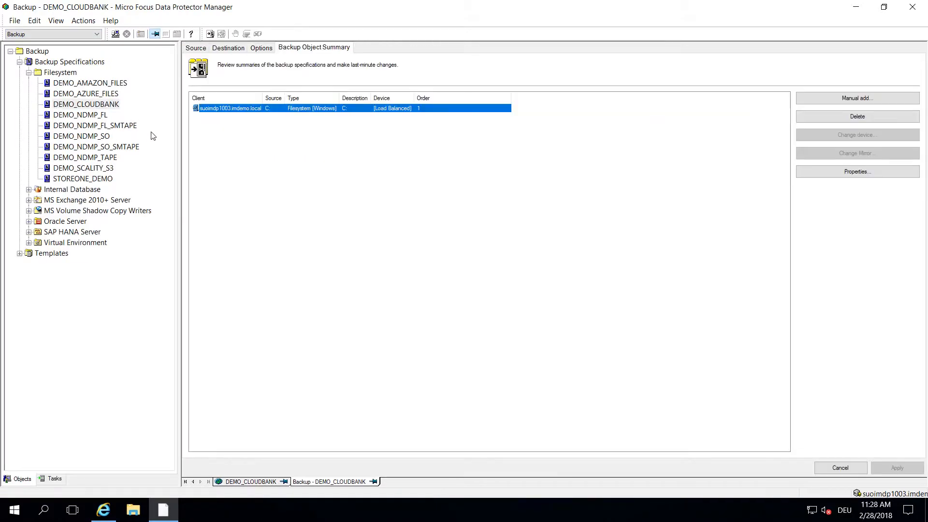
pyautogui.click(199, 48)
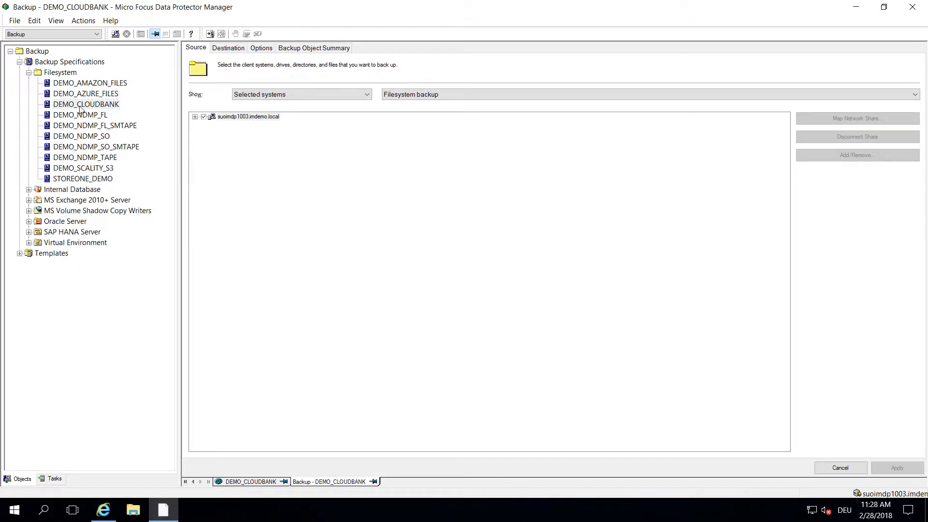
pyautogui.click(195, 117)
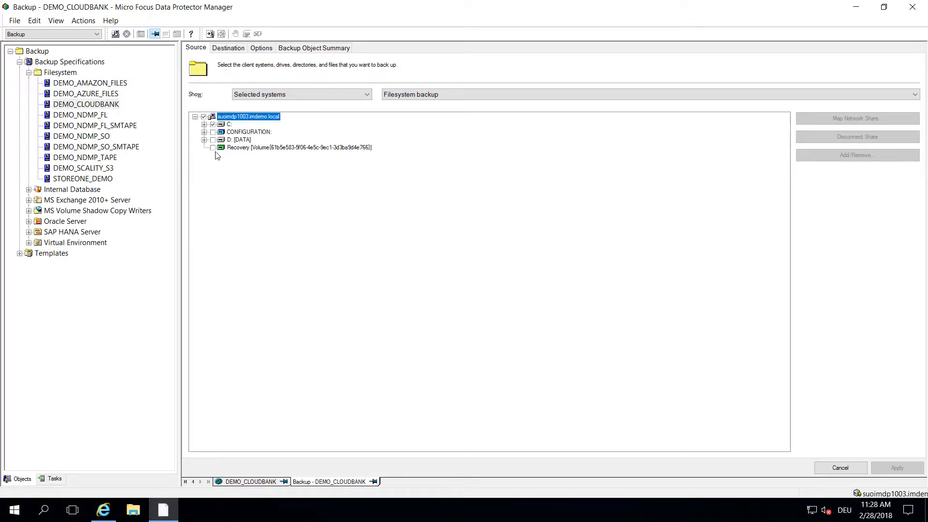
pyautogui.click(204, 125)
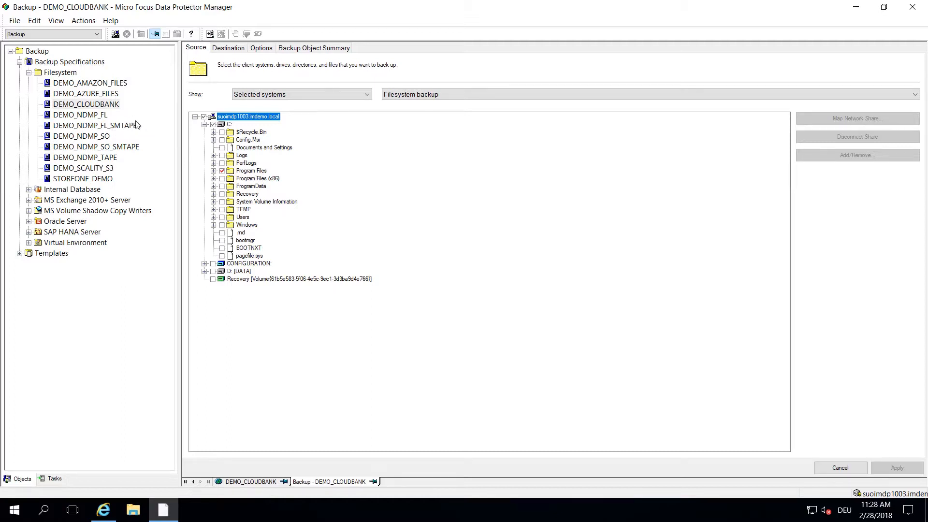
# Step: Open DEMO_COUDBANK_REPLICATION under Object Operations > Object copy > Automated > Post Backup
pyautogui.click(97, 34)
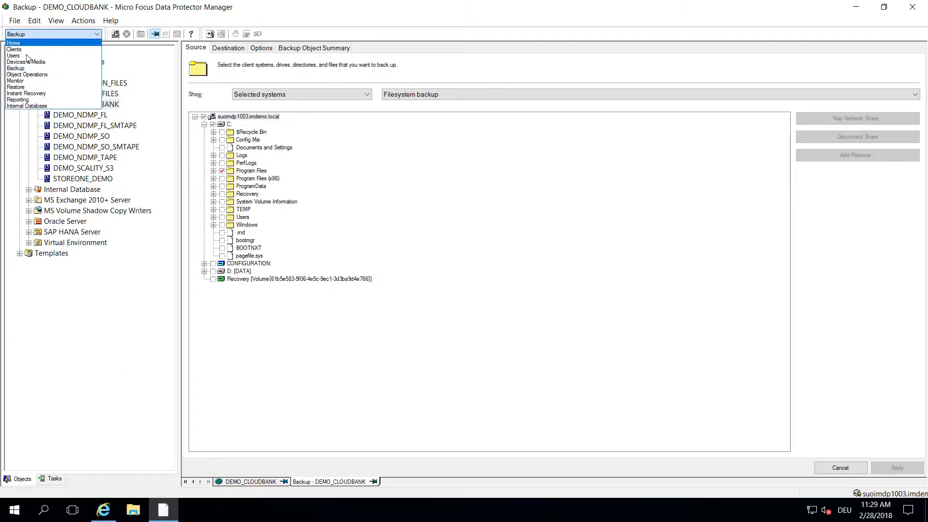
pyautogui.click(28, 75)
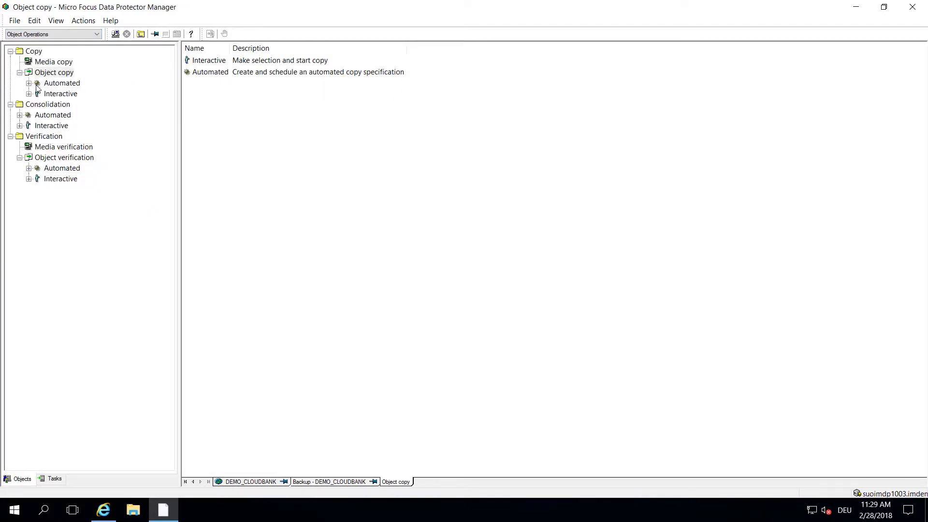
pyautogui.click(28, 84)
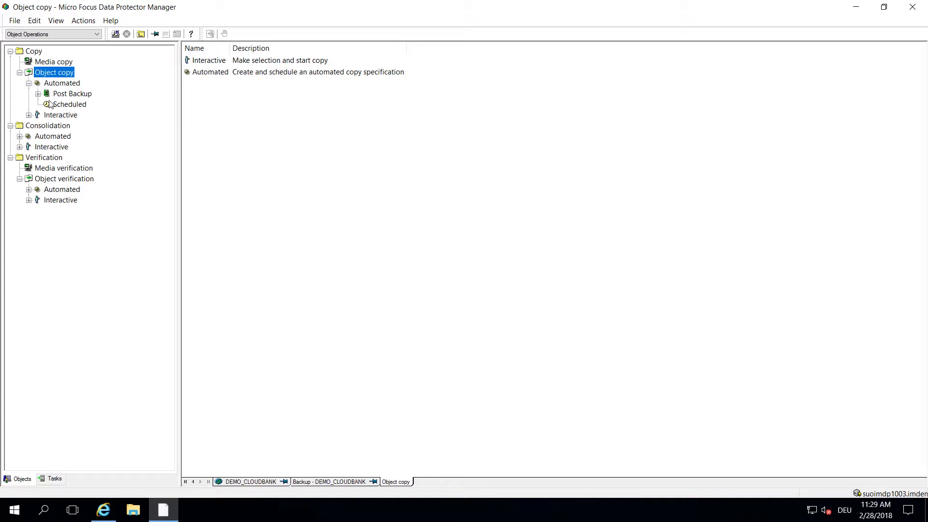
pyautogui.click(38, 94)
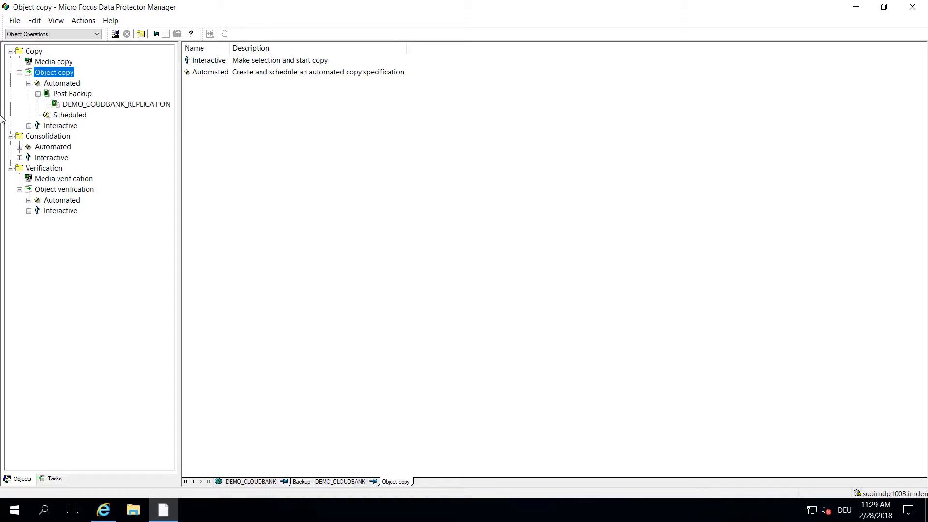
pyautogui.click(76, 106)
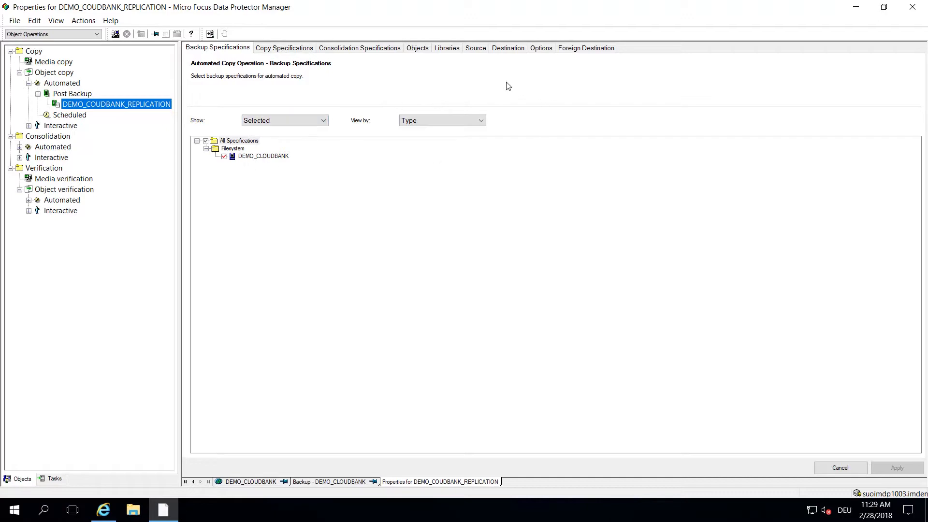
# Step: Review its source and destination devices, expanding DEMO_CLOUDBANK to show gateway DEMO_CLOUDBANK_gw1
pyautogui.click(479, 51)
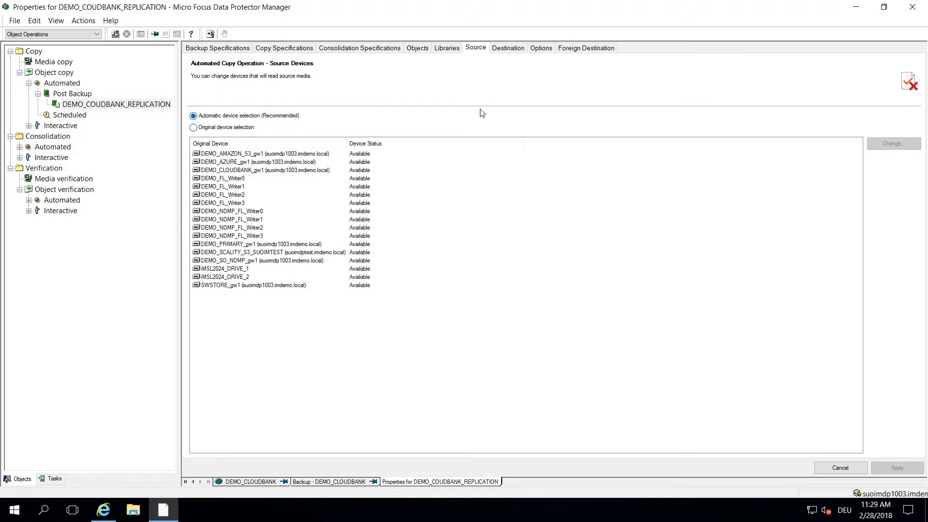
pyautogui.click(511, 50)
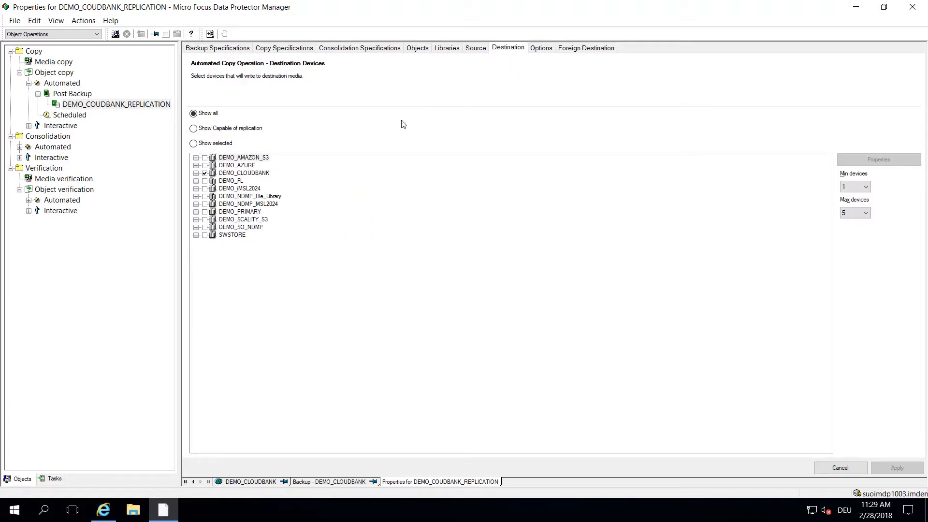
pyautogui.click(239, 173)
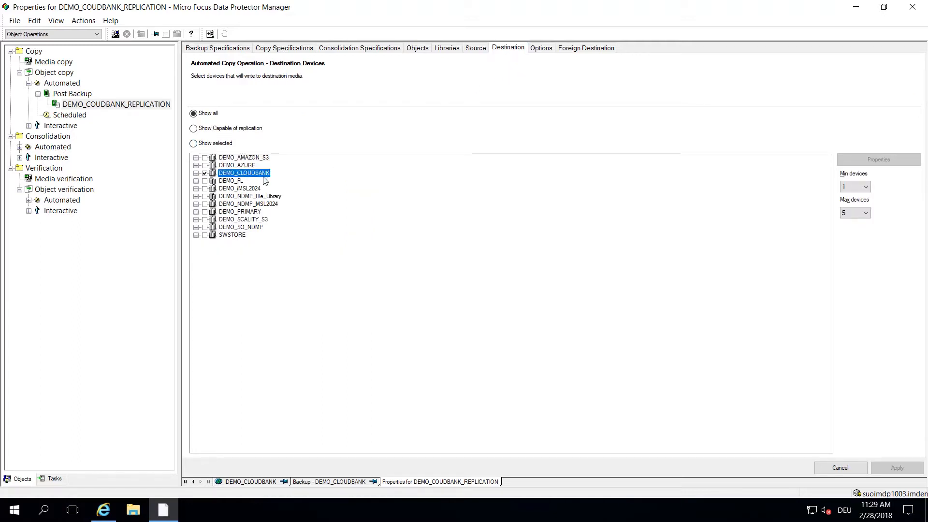
pyautogui.click(196, 173)
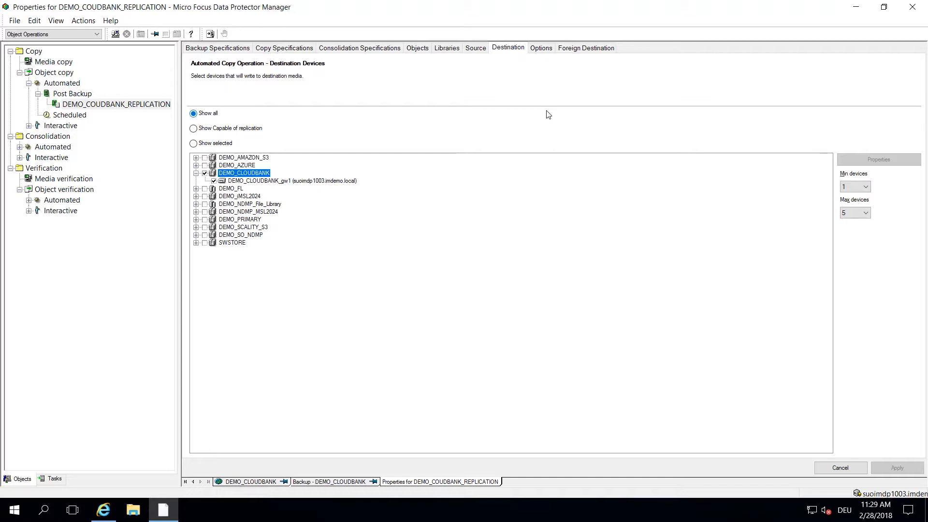
pyautogui.click(96, 34)
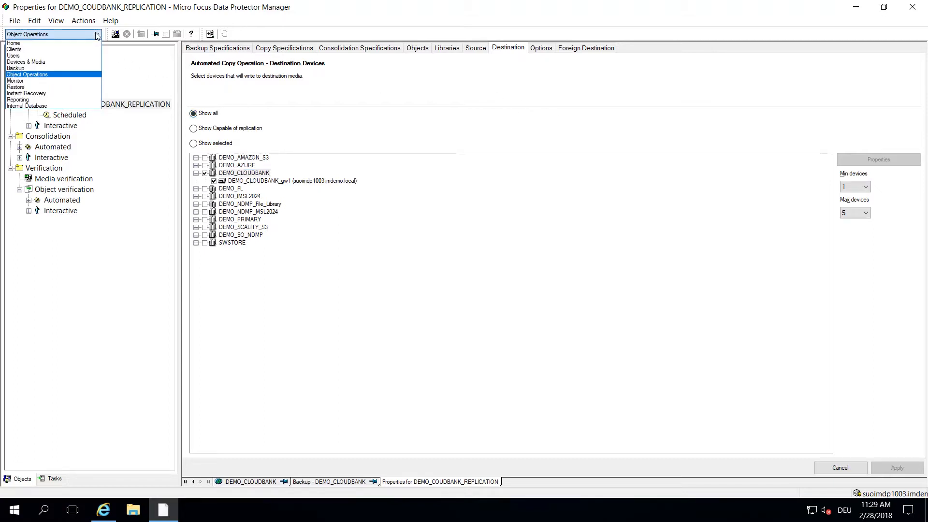
# Step: Start a full DEMO_CLOUDBANK backup with high network load
pyautogui.click(19, 68)
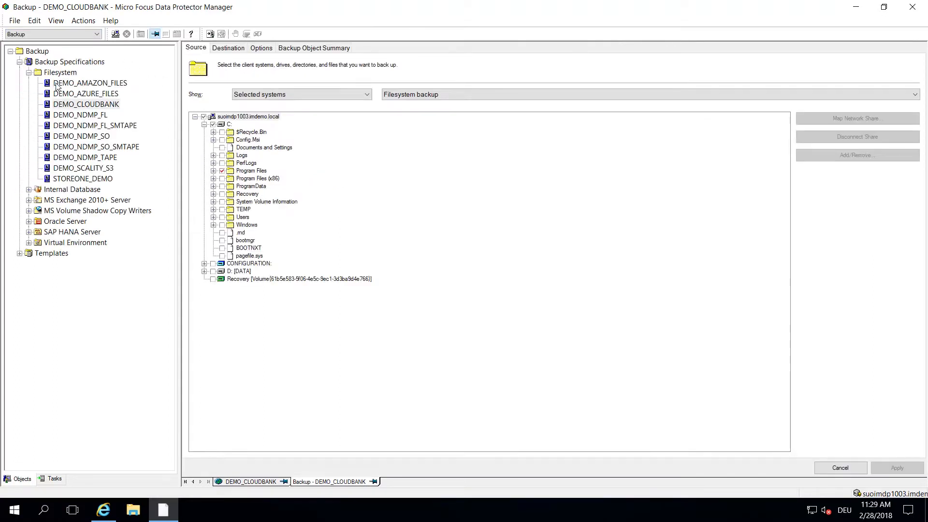
pyautogui.click(85, 104)
pyautogui.rightClick(117, 105)
pyautogui.click(145, 108)
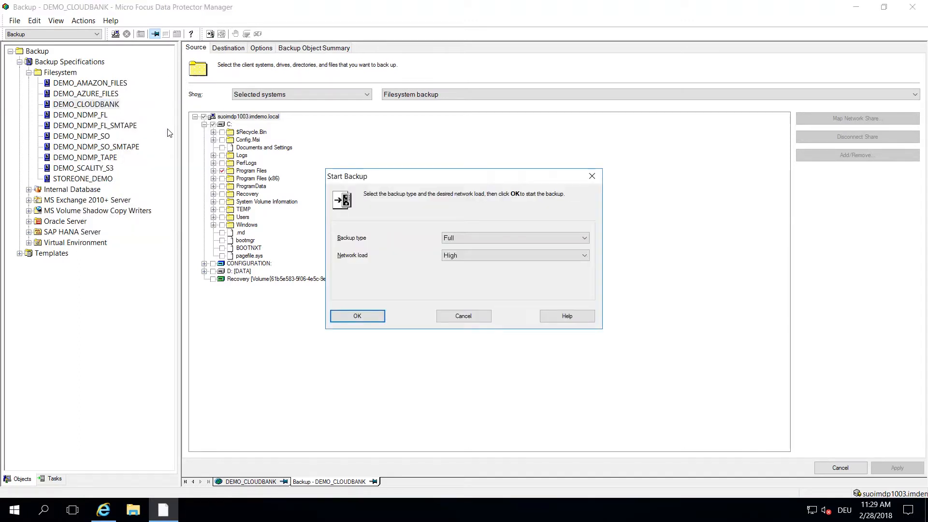
pyautogui.click(372, 317)
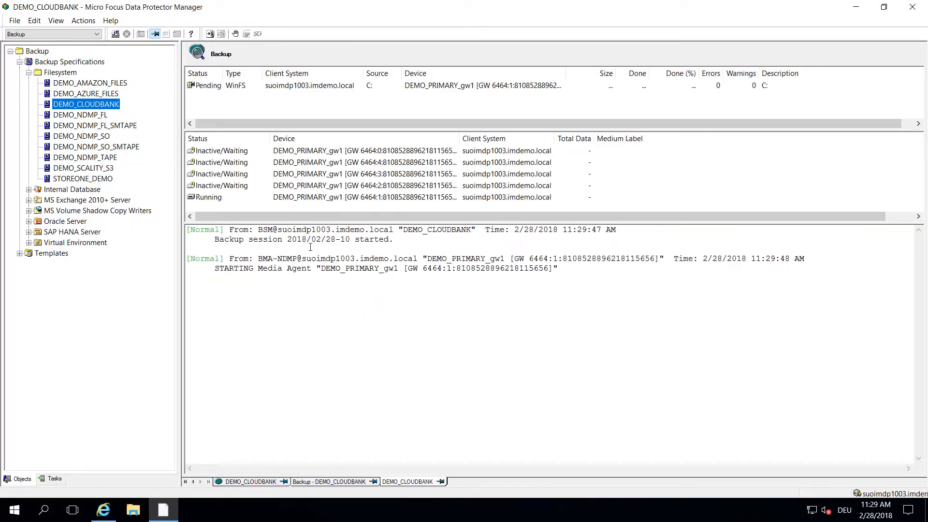
# Step: Monitor session 2018/02/28-10 to completion: 1.77 GB, 0 errors, deduplication ratio 1878.0:1
pyautogui.click(54, 34)
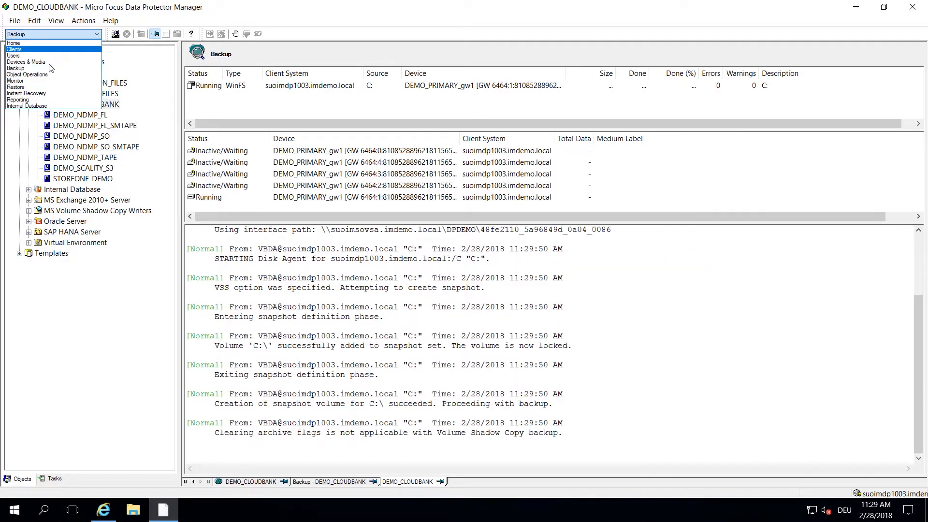
pyautogui.click(19, 80)
pyautogui.click(44, 62)
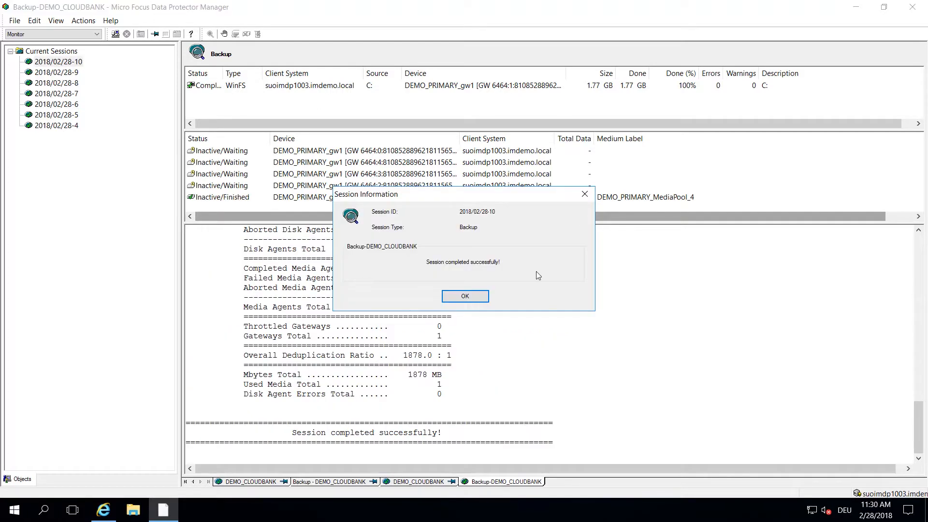
pyautogui.click(465, 297)
# Step: Watch session 2018/02/28-11 devices DEMO_PRIMARY_gw1 and DEMO_CLOUDBANK_gw1 finish: 1.77 GB, 0 errors
pyautogui.click(47, 62)
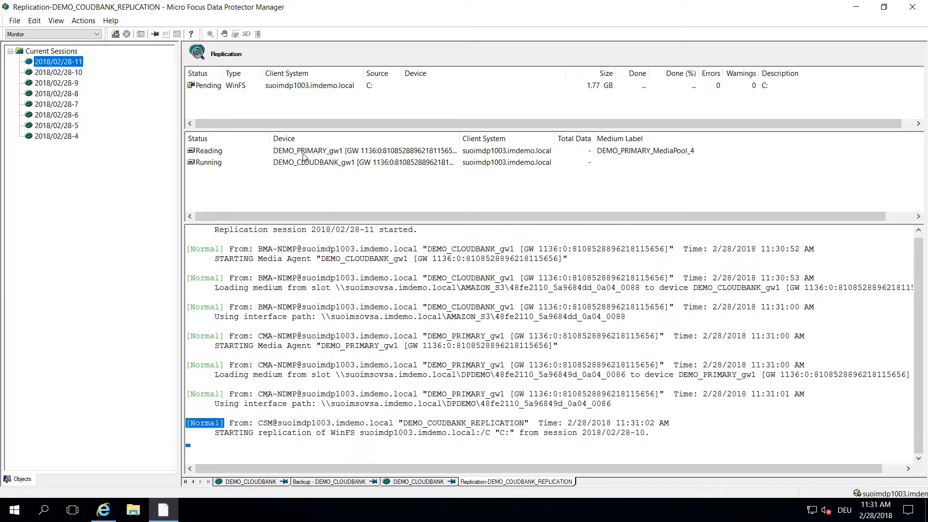
pyautogui.click(297, 153)
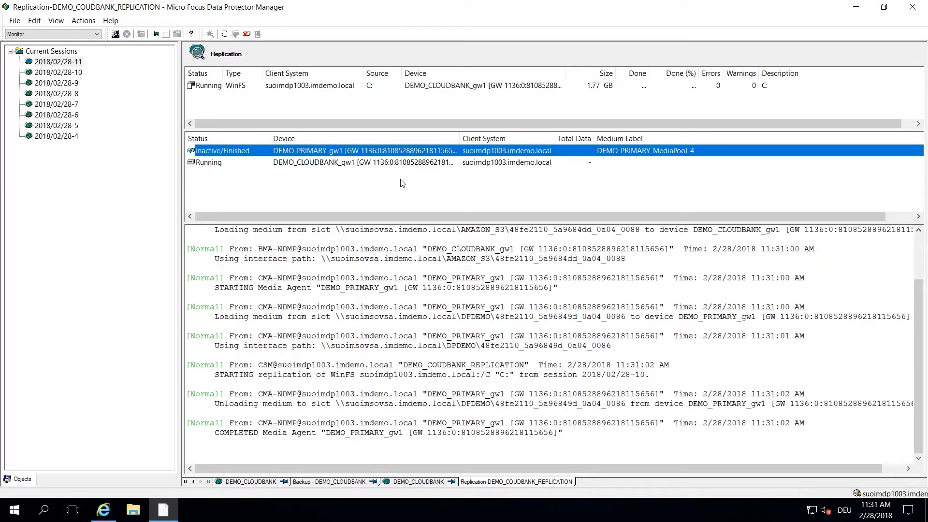
pyautogui.click(289, 164)
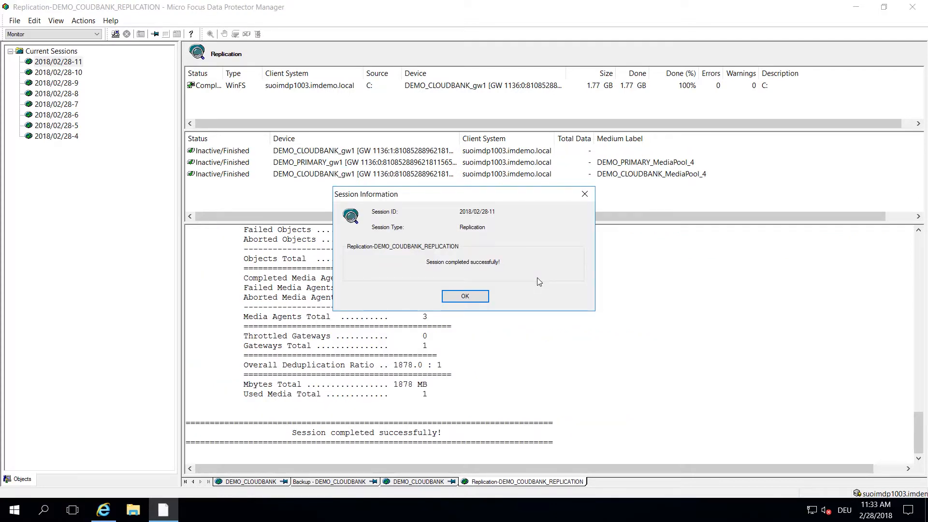
pyautogui.click(457, 297)
pyautogui.moveTo(919, 435); pyautogui.dragTo(923, 376)
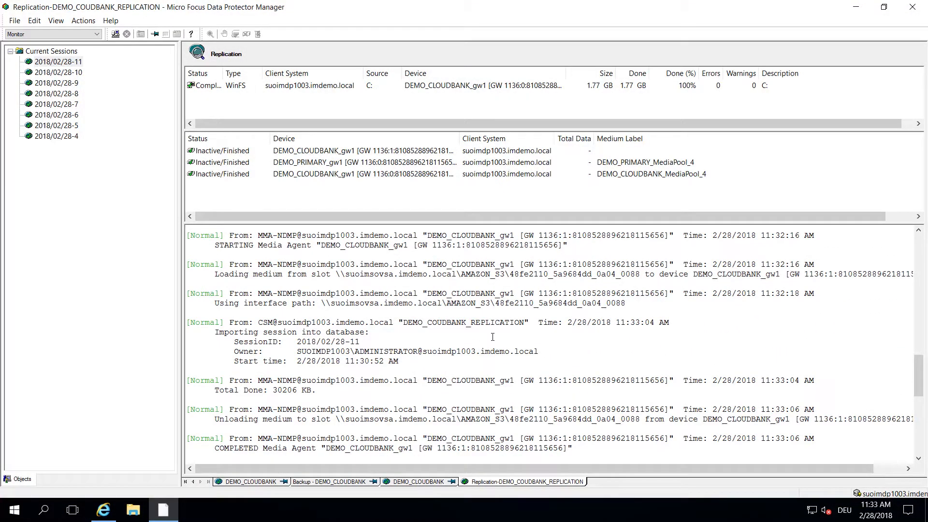